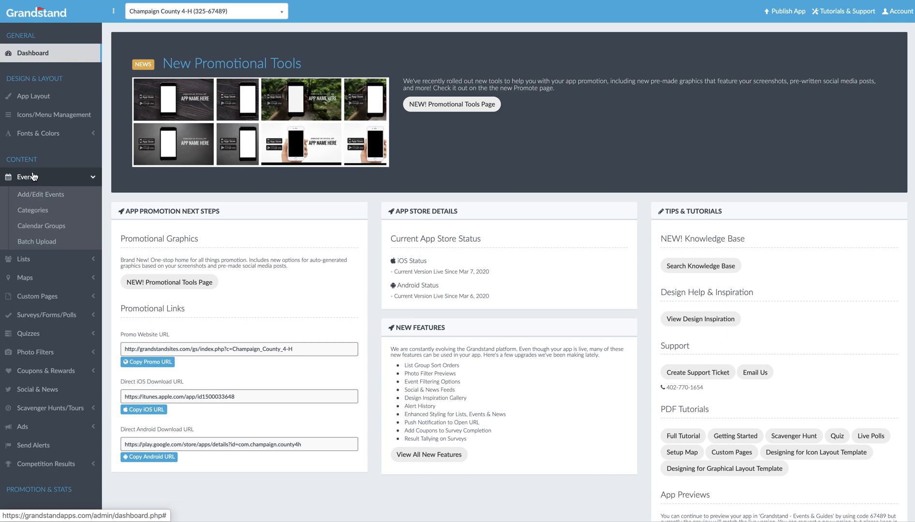
# - Open the 2020 Schedule calendar group of the events section for editing
pyautogui.click(38, 195)
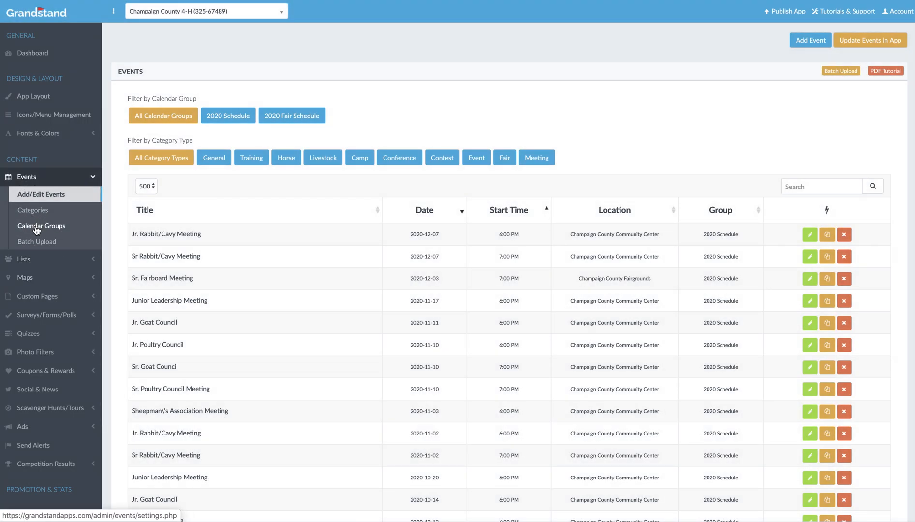
pyautogui.scroll(-1, 36, 268)
pyautogui.click(44, 213)
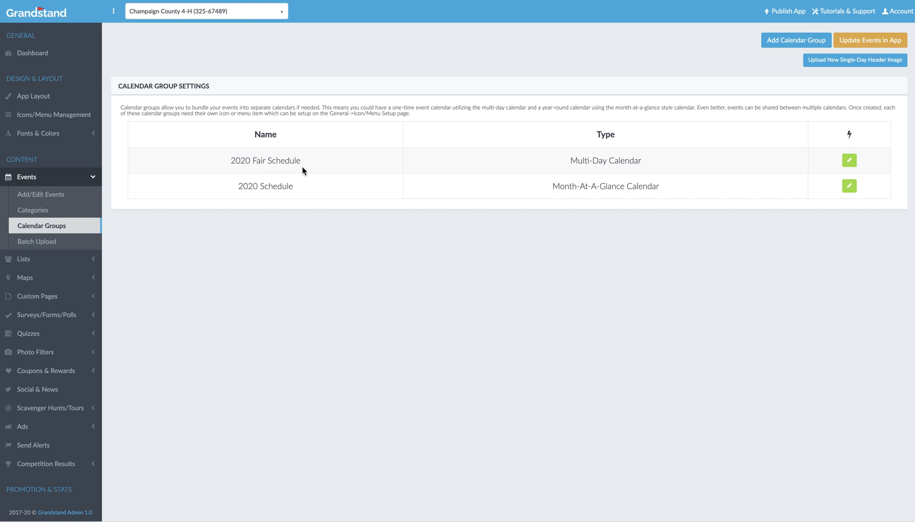
pyautogui.click(850, 190)
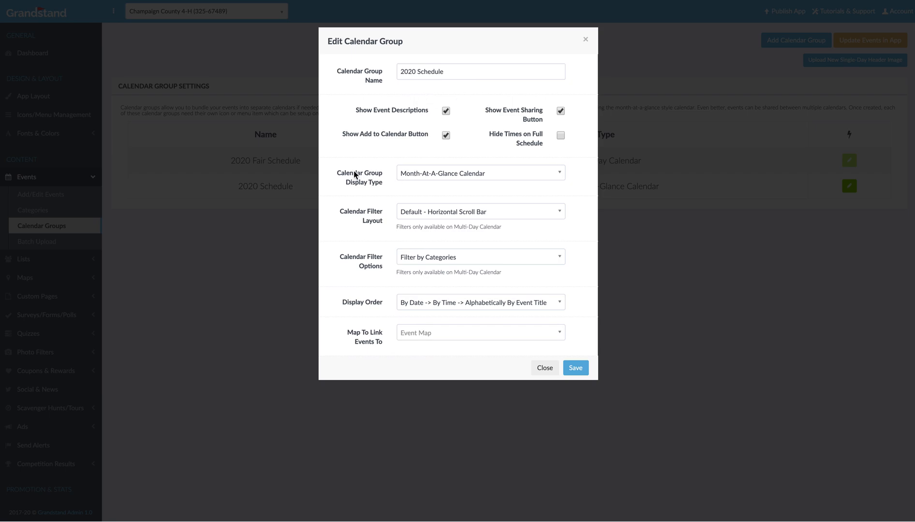
# - Review the display type, filter layout and display order options available for the 2020 Schedule calendar group
pyautogui.click(449, 173)
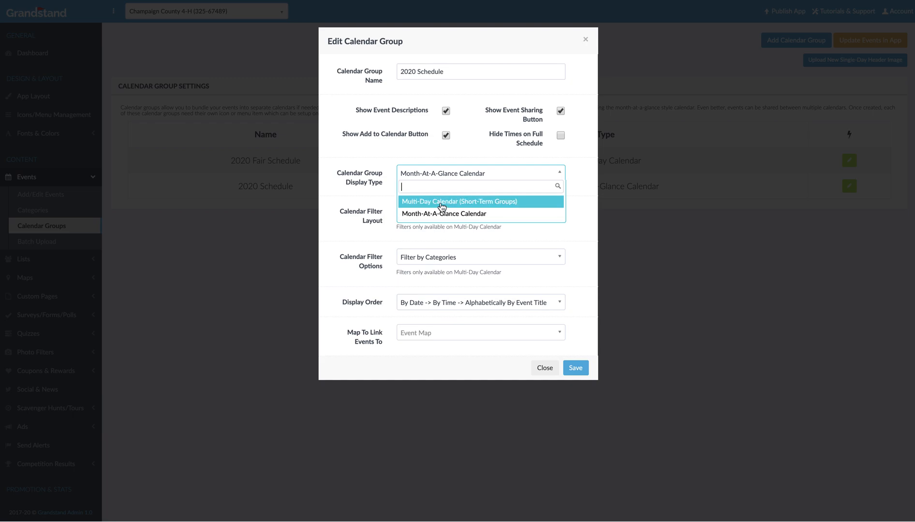
pyautogui.click(404, 213)
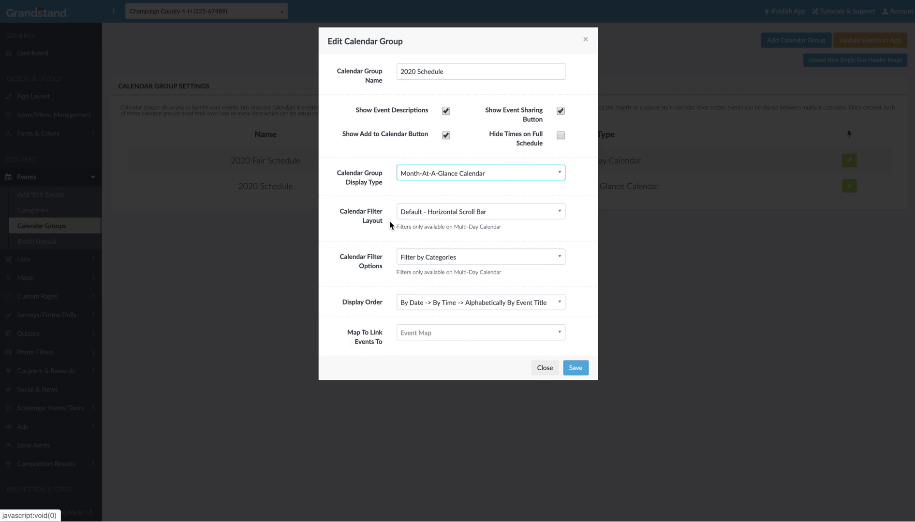
pyautogui.click(476, 213)
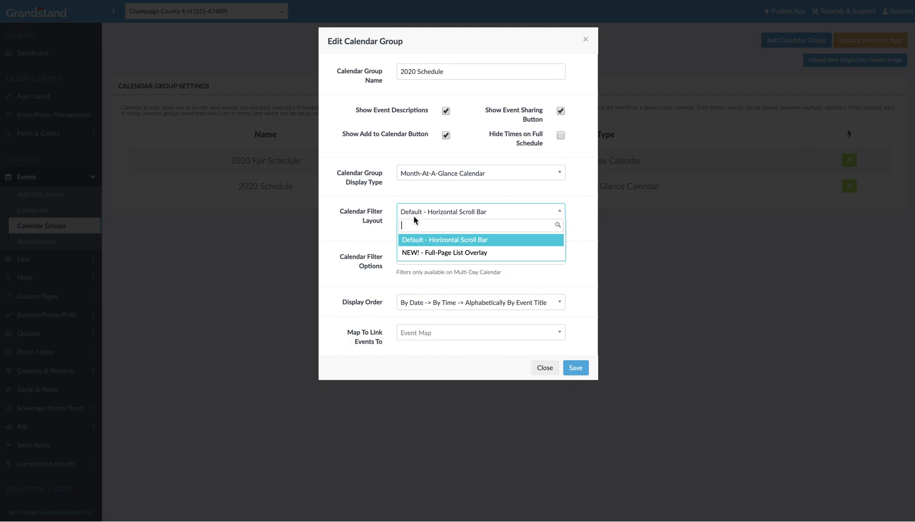
pyautogui.click(411, 195)
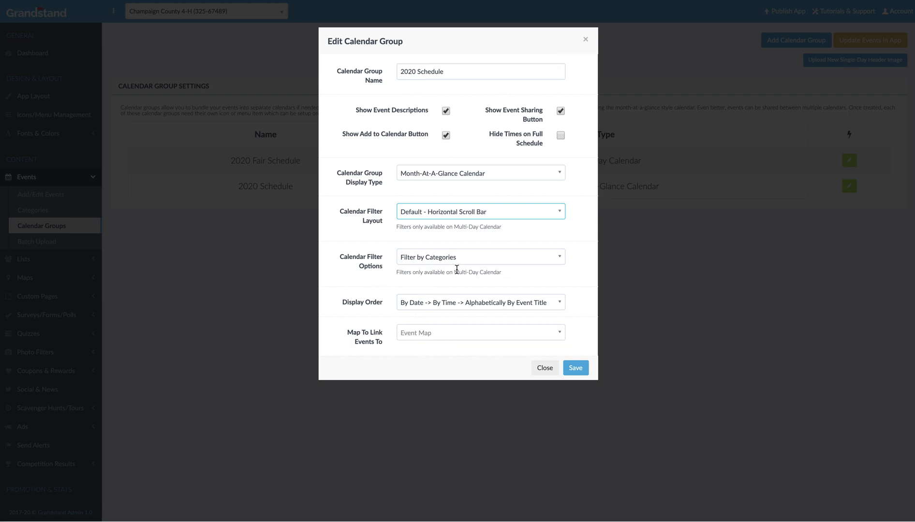
pyautogui.click(441, 305)
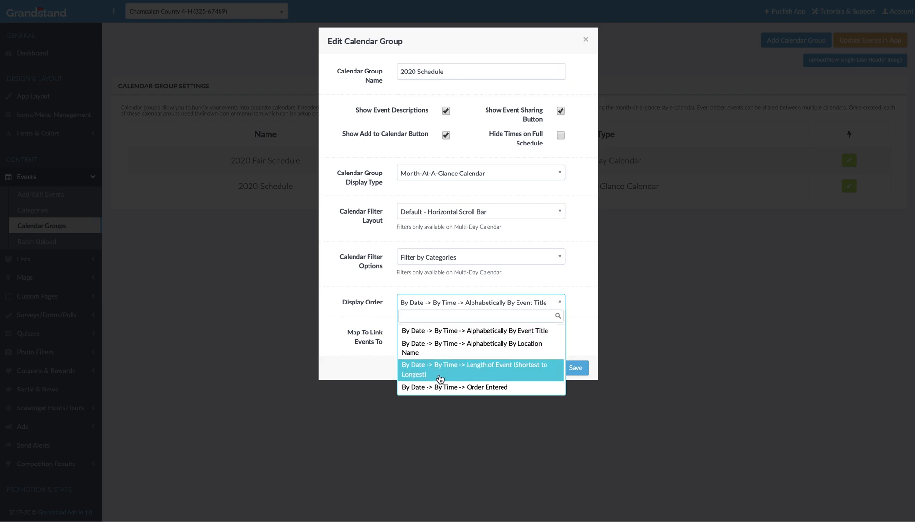
pyautogui.click(375, 357)
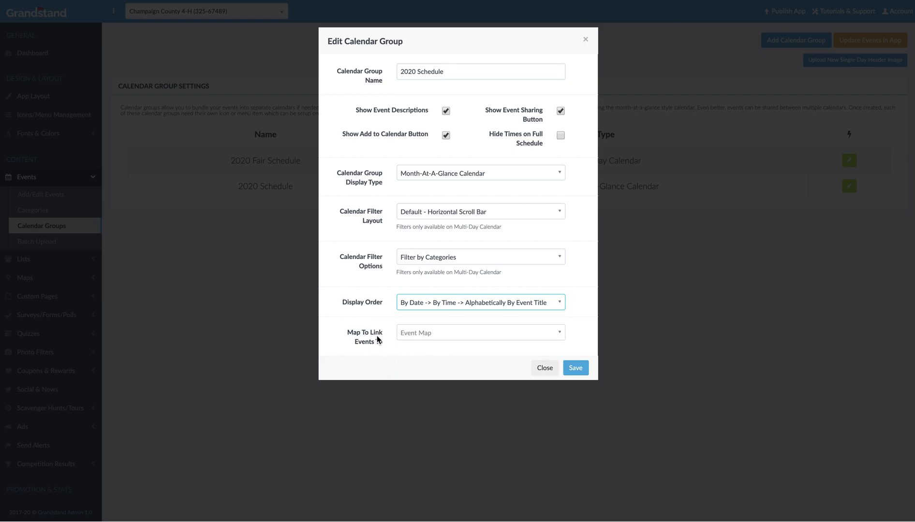
# - Link the 2020 Schedule calendar group's events to MAIN MAP and save the group
pyautogui.click(421, 333)
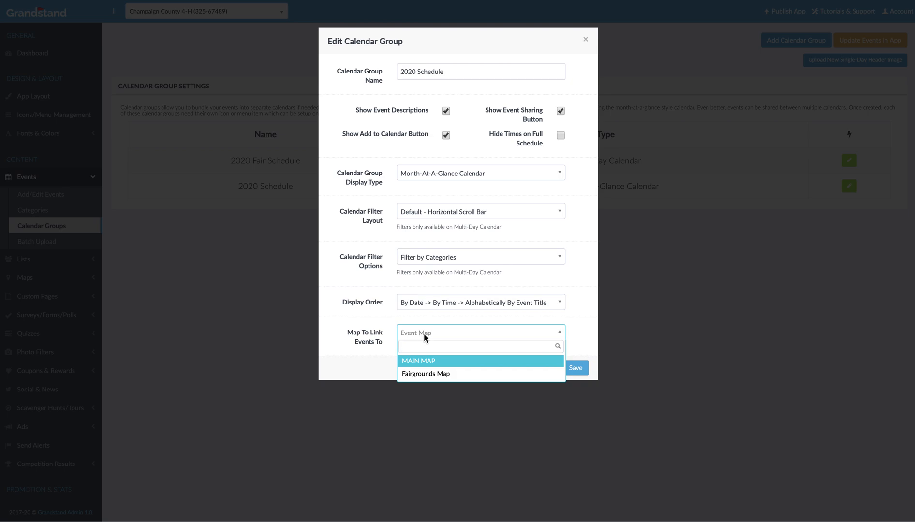
pyautogui.click(419, 364)
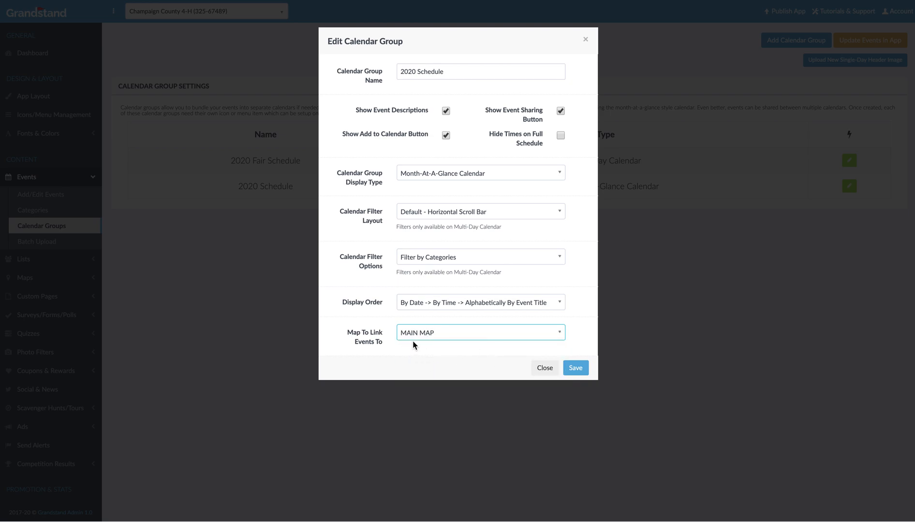
pyautogui.click(571, 370)
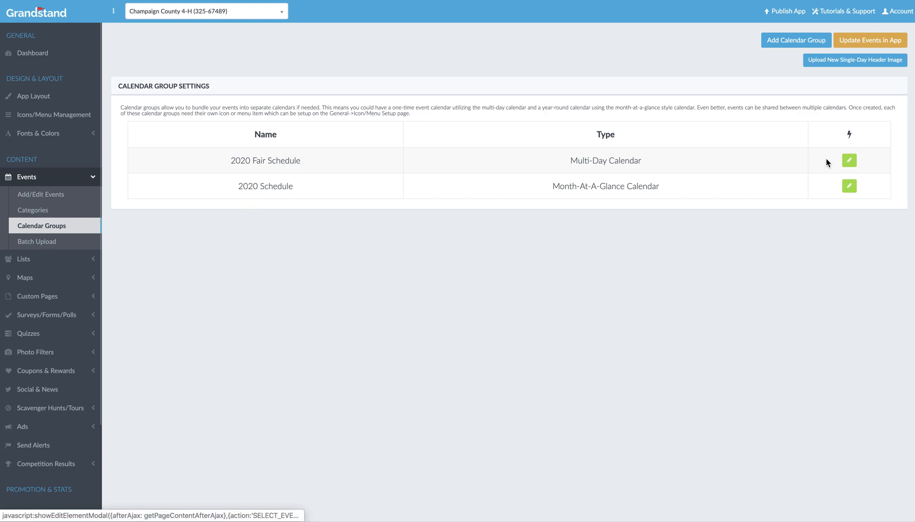
# - Link the 2020 Fair Schedule calendar group's events to Fairgrounds Map and save the group
pyautogui.click(850, 162)
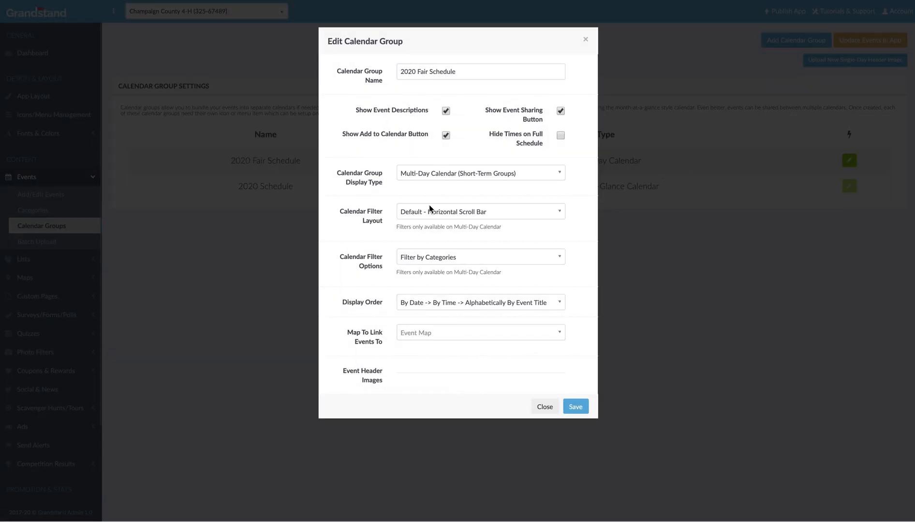
pyautogui.click(445, 341)
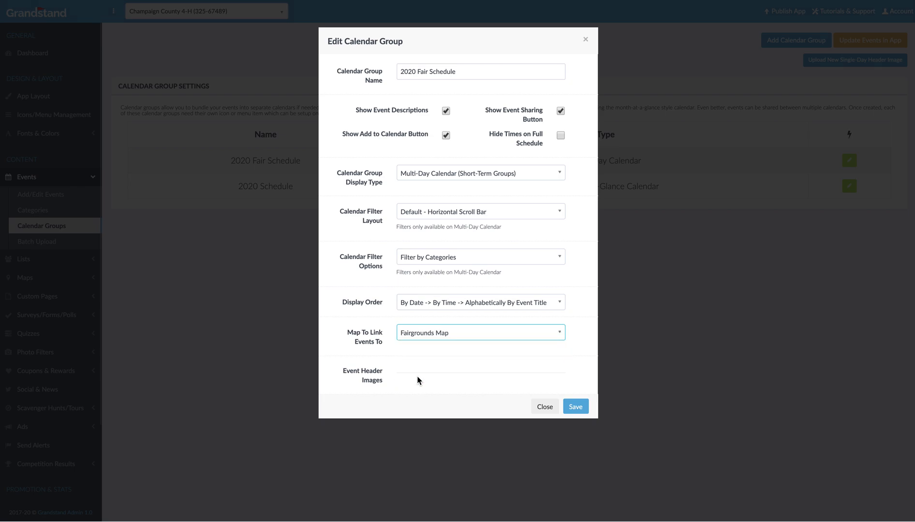
pyautogui.click(576, 406)
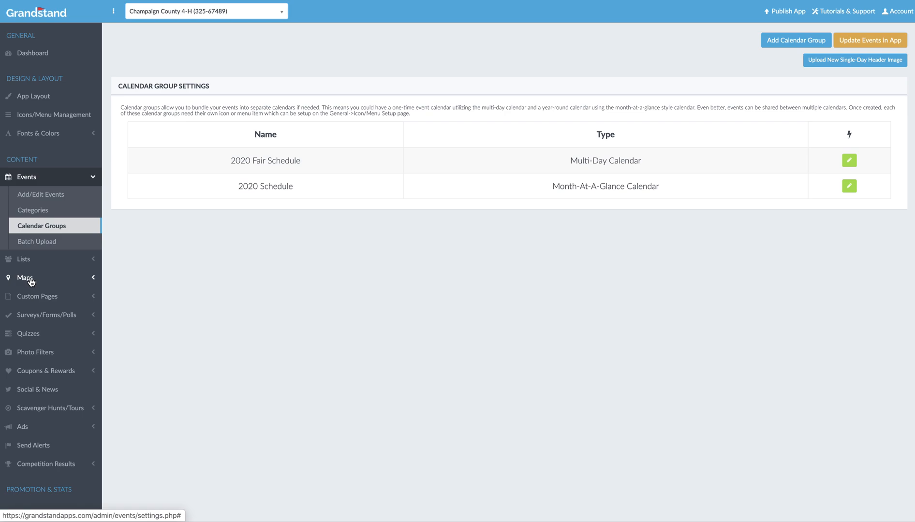
# - Look through the event categories and the events list, ending on the batch upload instructions
pyautogui.click(33, 213)
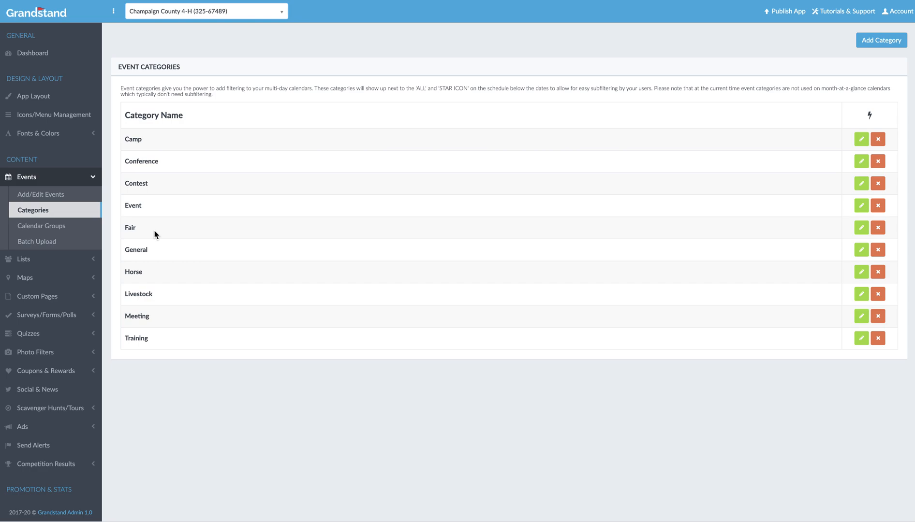
pyautogui.click(28, 199)
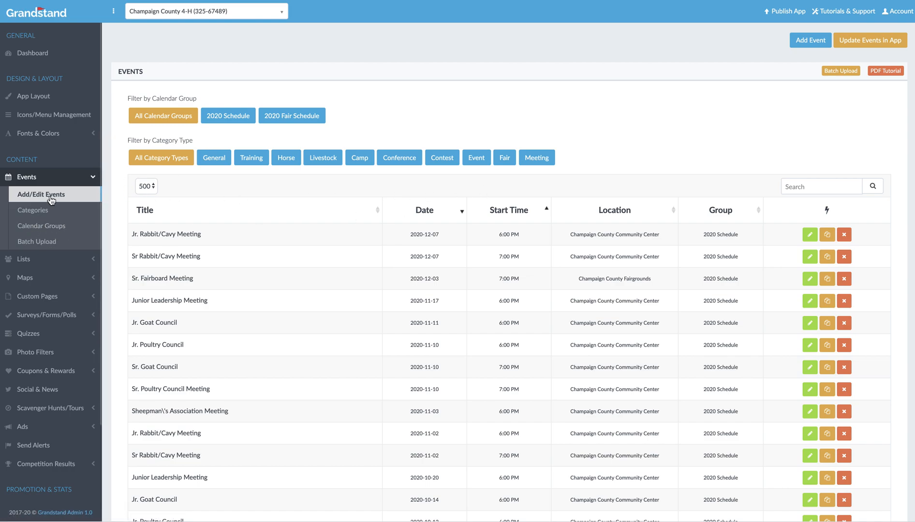
pyautogui.click(35, 241)
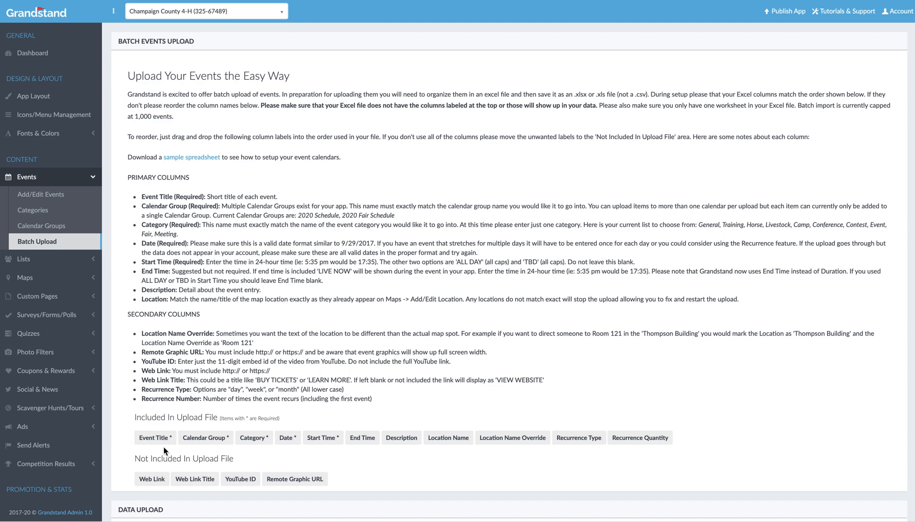
# - In the batch upload column order, place Event Title after Category and move Recurrence Type to the columns not included in the file
pyautogui.moveTo(151, 440); pyautogui.dragTo(152, 439)
pyautogui.scroll(-1, 202, 450)
pyautogui.moveTo(150, 382)
pyautogui.mouseDown()
pyautogui.moveTo(300, 380)
pyautogui.moveTo(143, 375)
pyautogui.moveTo(152, 380)
pyautogui.mouseUp()
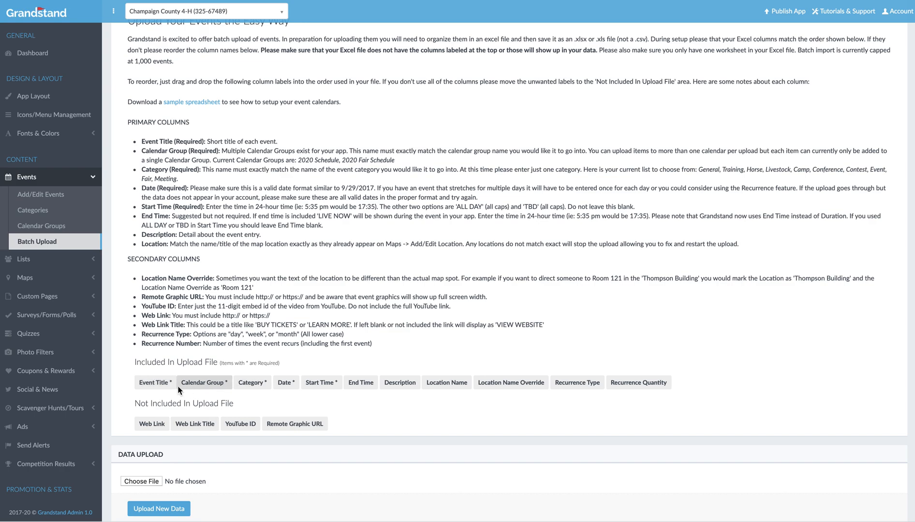
pyautogui.moveTo(157, 383); pyautogui.dragTo(261, 380)
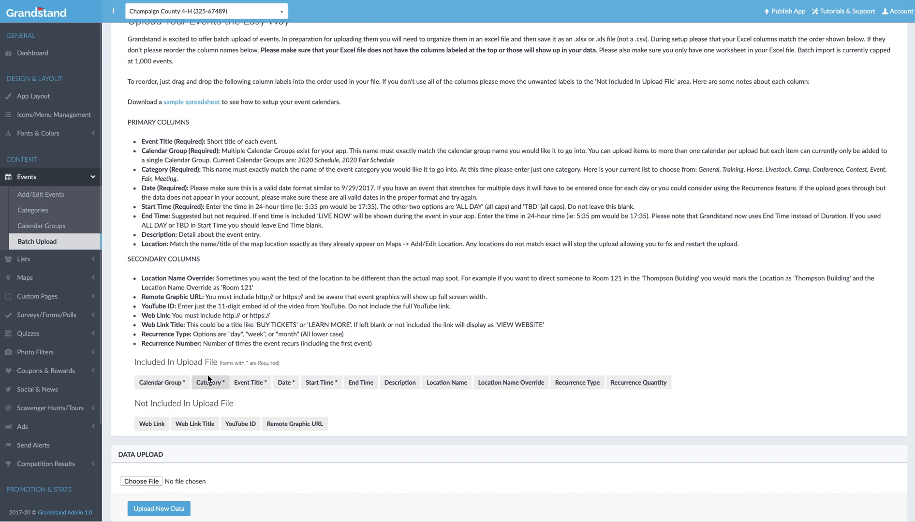
pyautogui.scroll(-1, 200, 380)
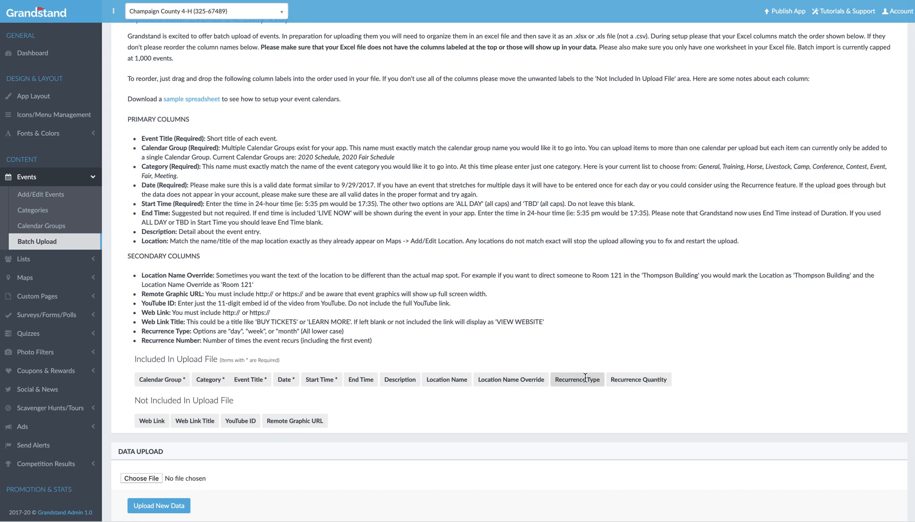
pyautogui.moveTo(586, 380); pyautogui.dragTo(292, 419)
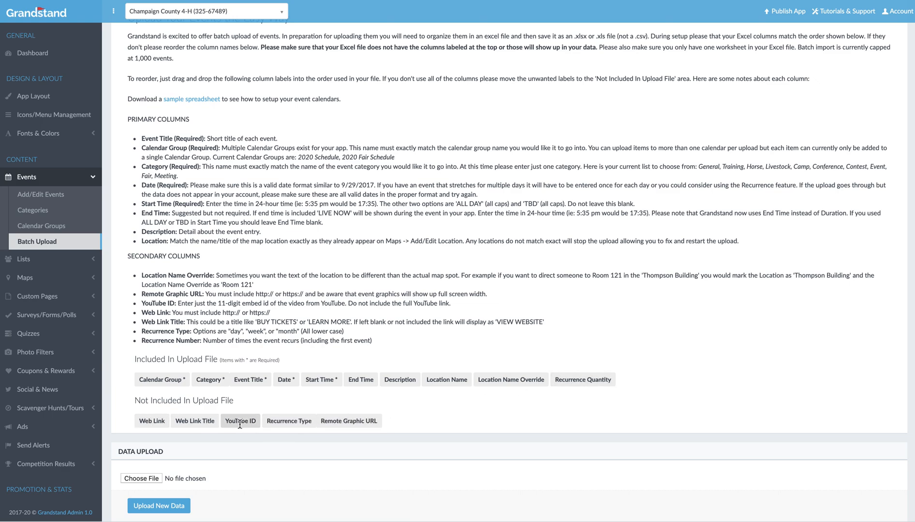
# - Filter the events list by the 2020 Schedule calendar group and the Horse category, and show all category types again
pyautogui.click(39, 194)
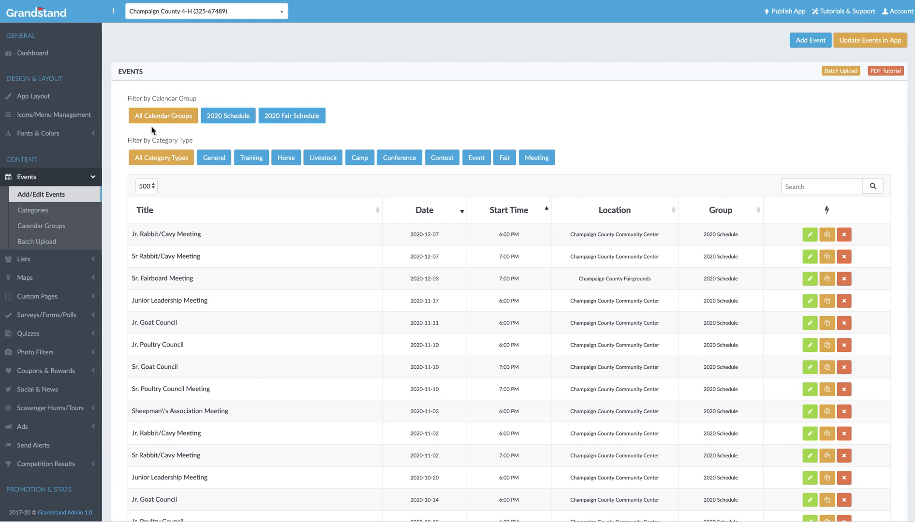
pyautogui.click(242, 121)
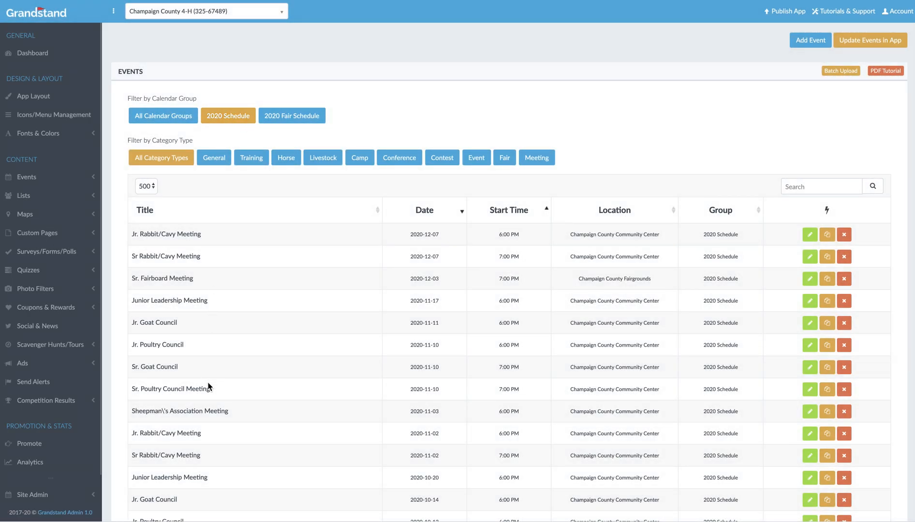
pyautogui.scroll(-3, 230, 476)
pyautogui.scroll(3, 230, 476)
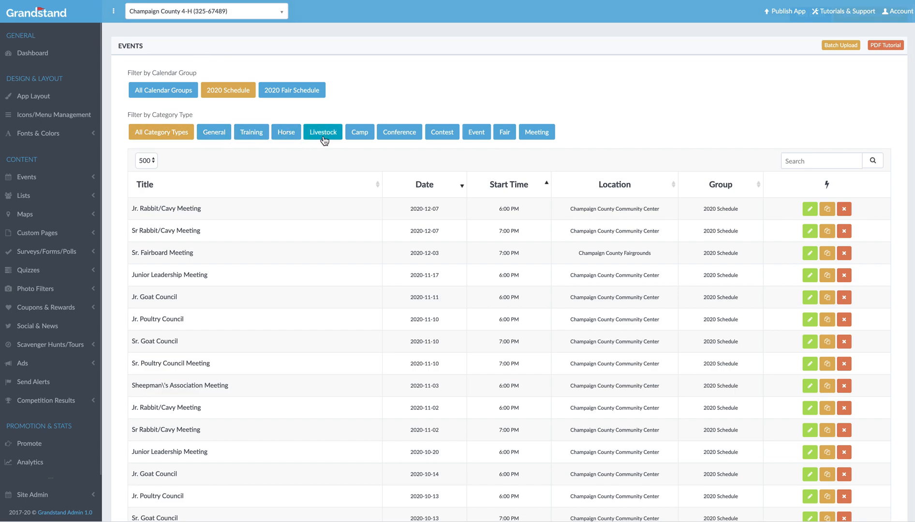
pyautogui.click(285, 132)
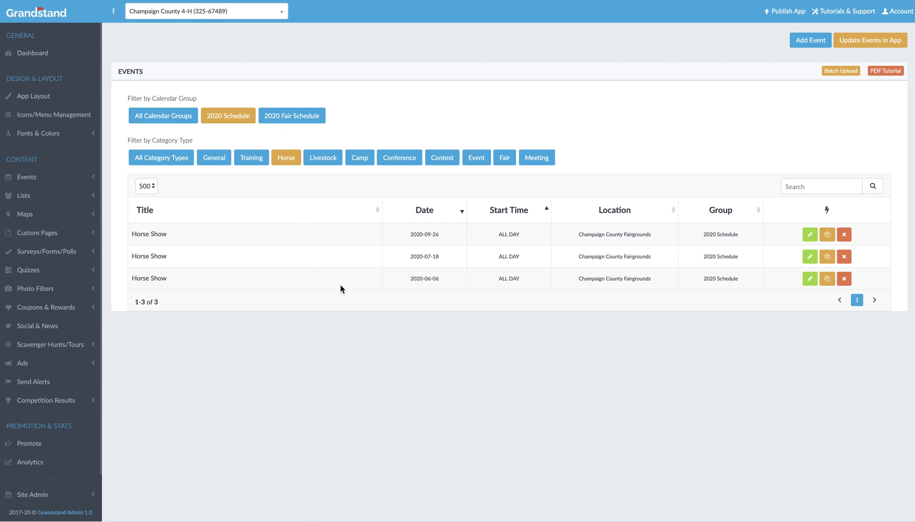
pyautogui.click(175, 158)
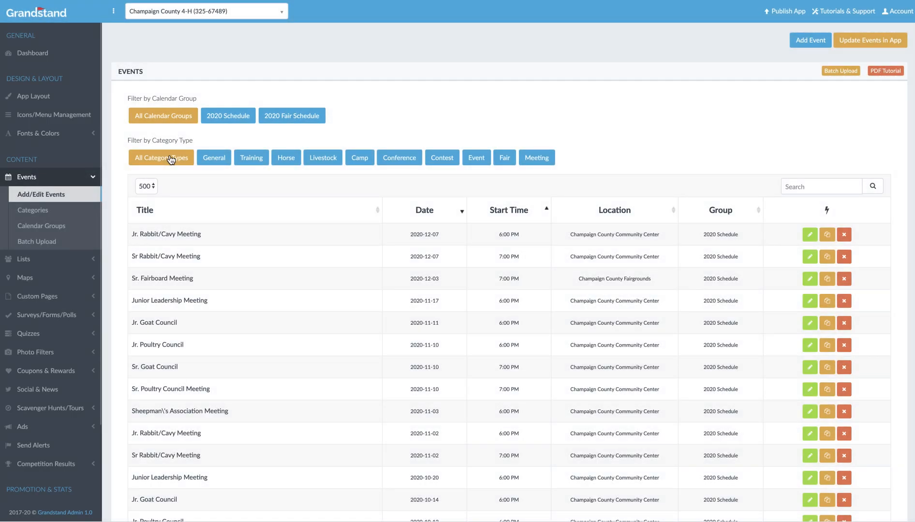
# - Start a new event and examine its title field and the available category and calendar choices
pyautogui.click(816, 45)
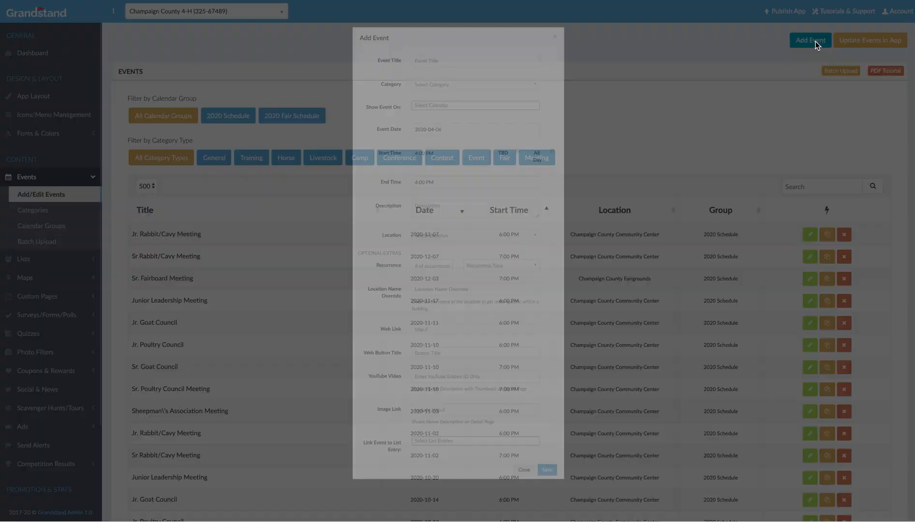
pyautogui.click(445, 77)
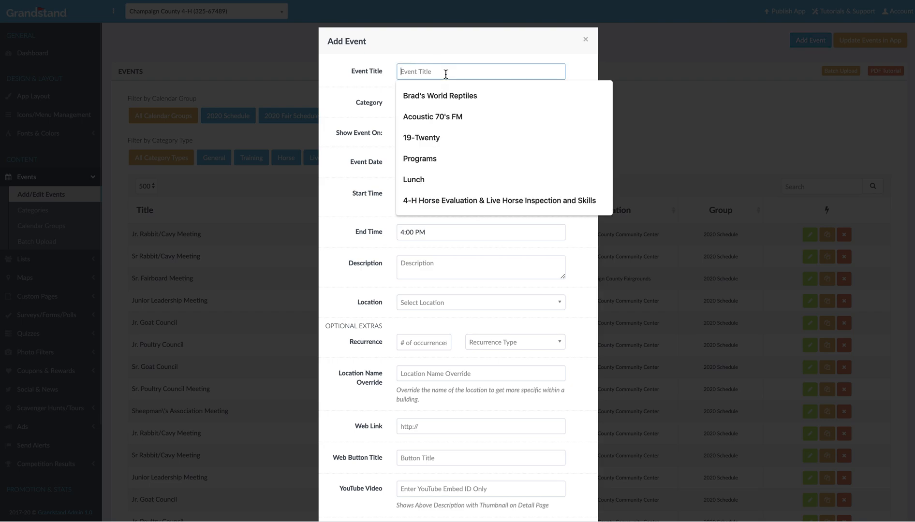
pyautogui.click(435, 56)
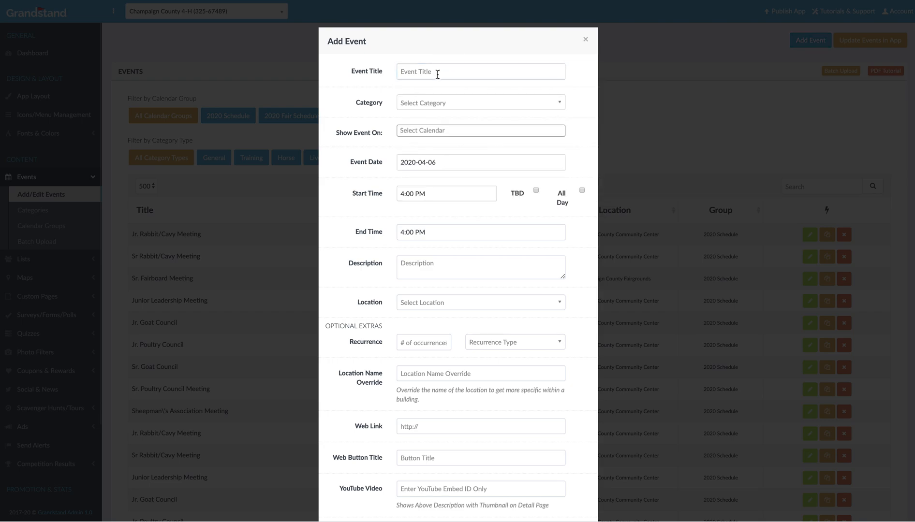
pyautogui.click(437, 75)
pyautogui.click(429, 57)
pyautogui.click(423, 102)
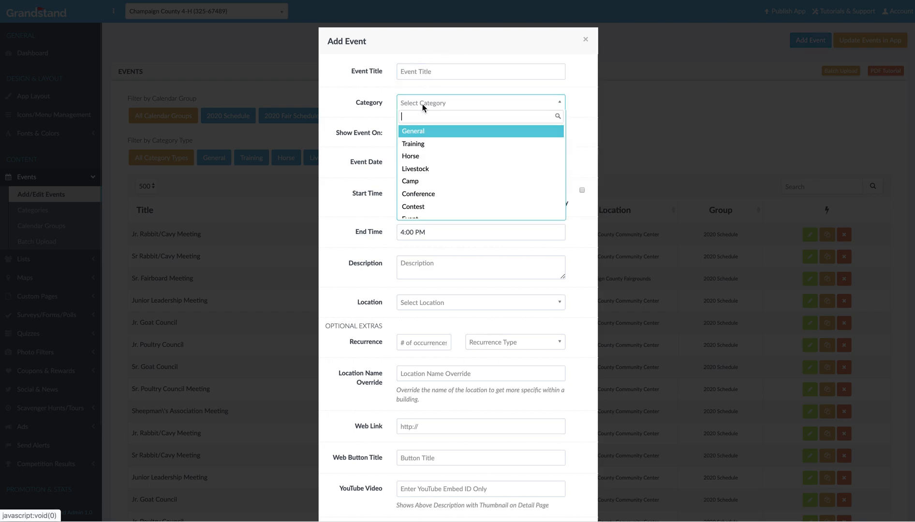
pyautogui.click(346, 160)
pyautogui.click(428, 134)
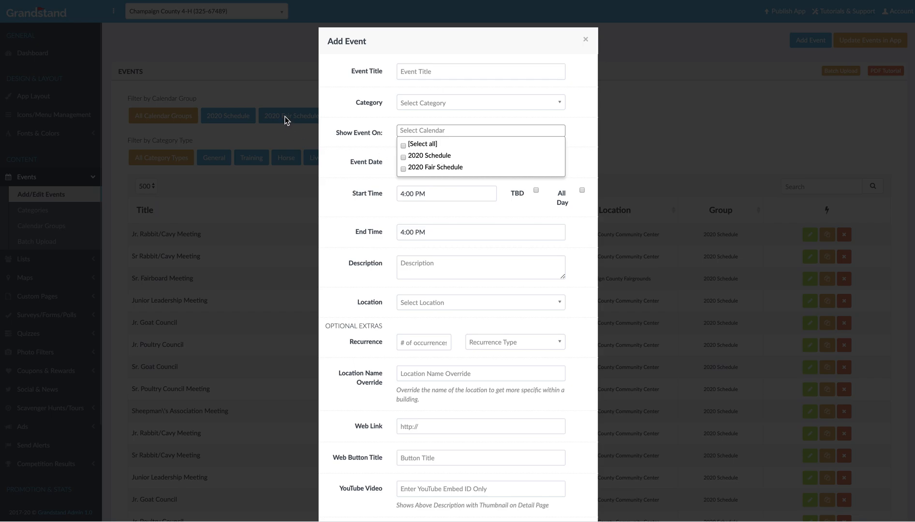
# - Title the new event Officer Training and assign it to the Training category
pyautogui.click(425, 74)
pyautogui.write('Off')
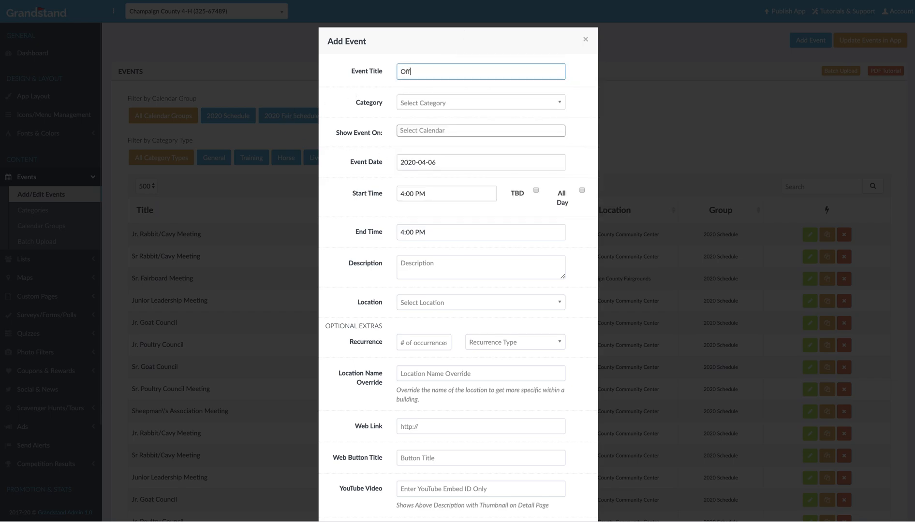
pyautogui.write('icer Training')
pyautogui.click(432, 103)
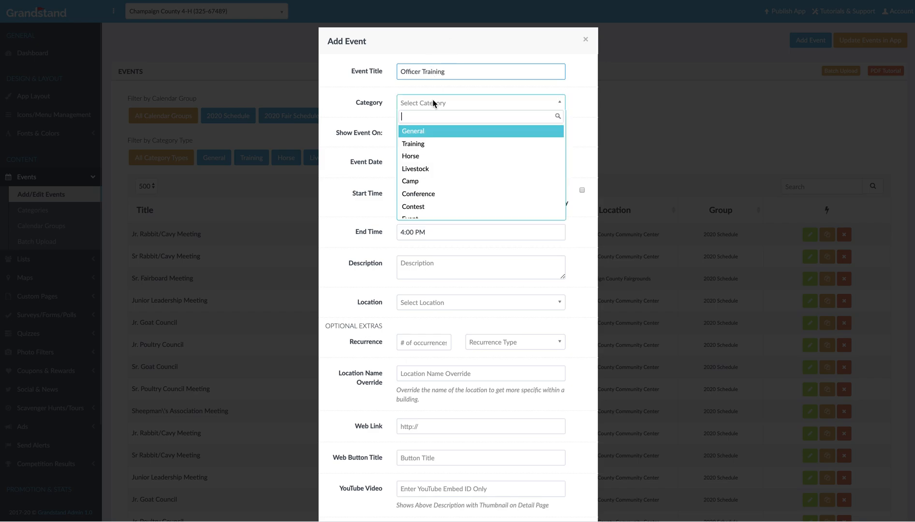
pyautogui.click(418, 144)
# - Show the Officer Training event on the 2020 Schedule calendar
pyautogui.click(417, 132)
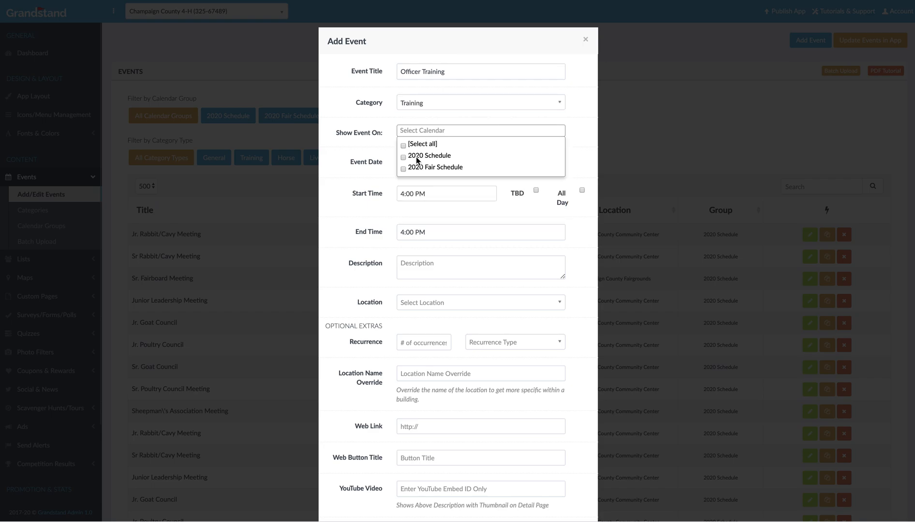
pyautogui.click(402, 156)
pyautogui.click(366, 190)
# - Set the event date to 2020-08-02
pyautogui.click(419, 163)
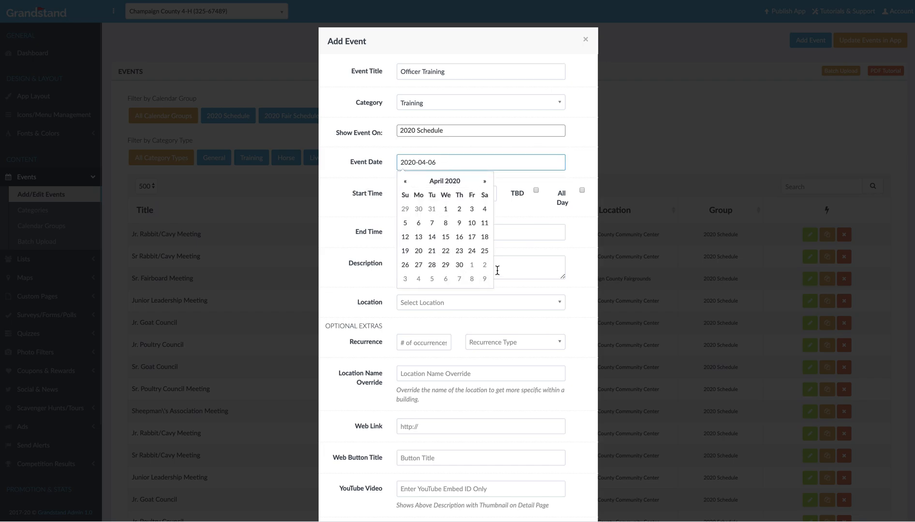
pyautogui.click(484, 181)
pyautogui.click(484, 181)
pyautogui.click(484, 181)
pyautogui.click(484, 181)
pyautogui.click(484, 181)
pyautogui.click(484, 180)
pyautogui.click(402, 181)
pyautogui.click(401, 181)
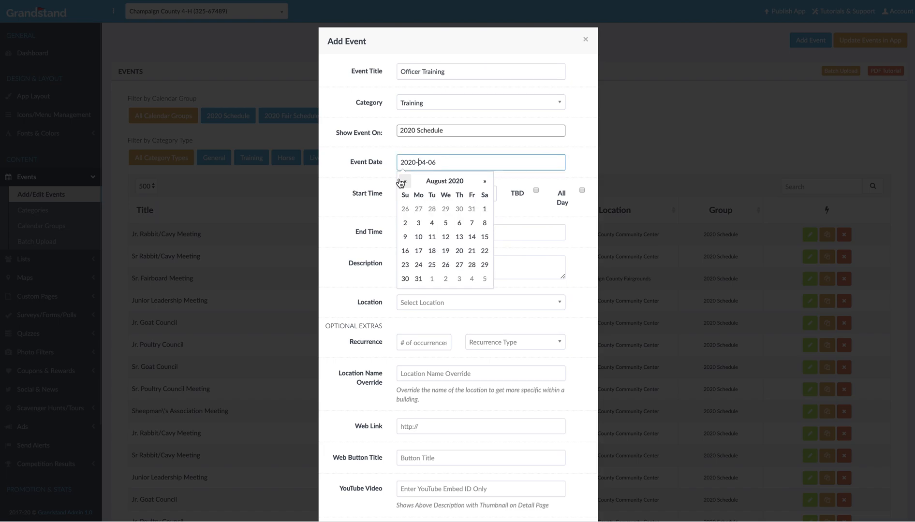
pyautogui.click(405, 222)
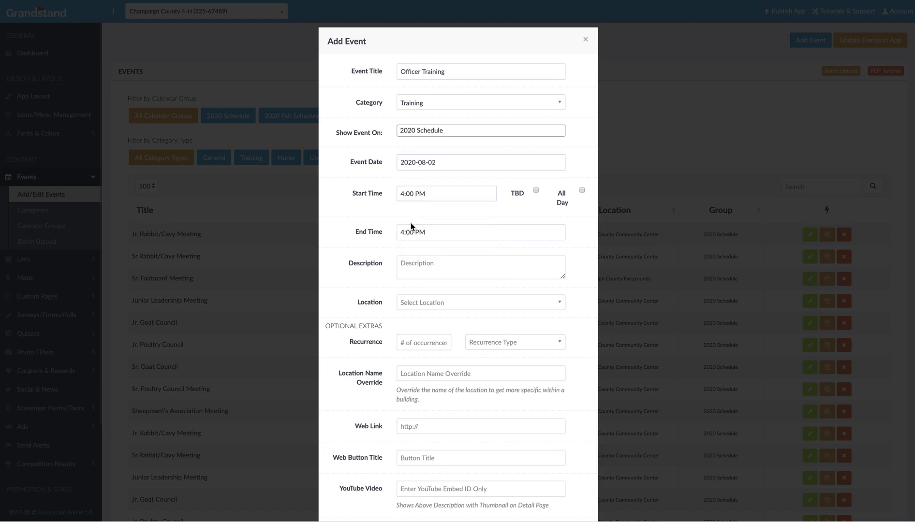
# - Try marking the event's time as TBD and clear that option again
pyautogui.click(436, 195)
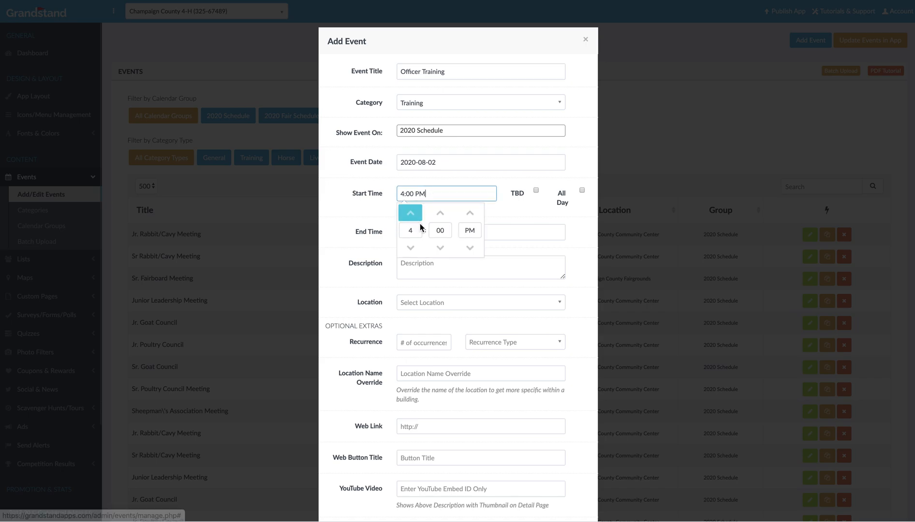
pyautogui.click(525, 215)
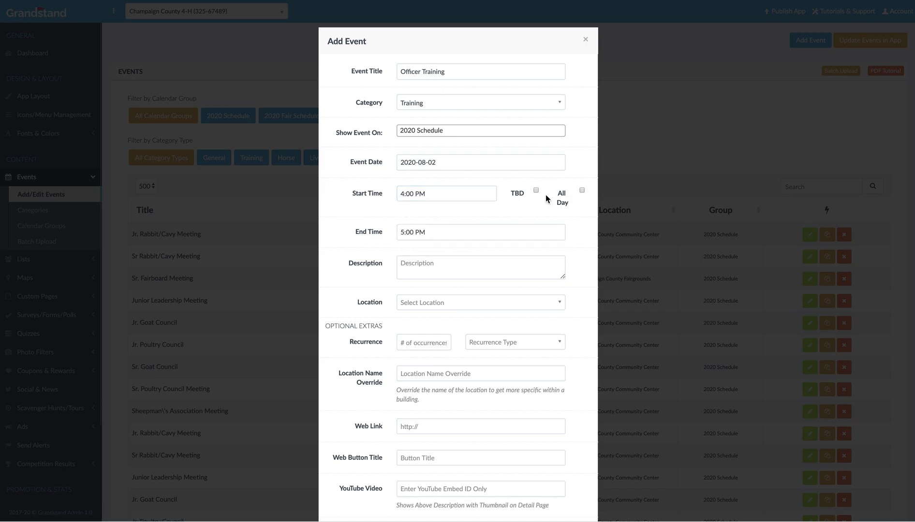
pyautogui.click(536, 191)
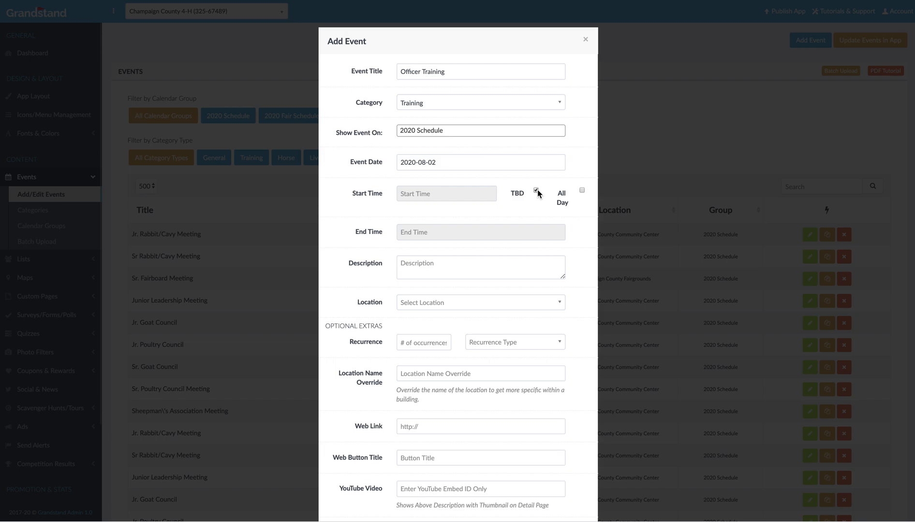
pyautogui.click(536, 191)
# - Set the event's start time to 5:00 PM
pyautogui.click(437, 194)
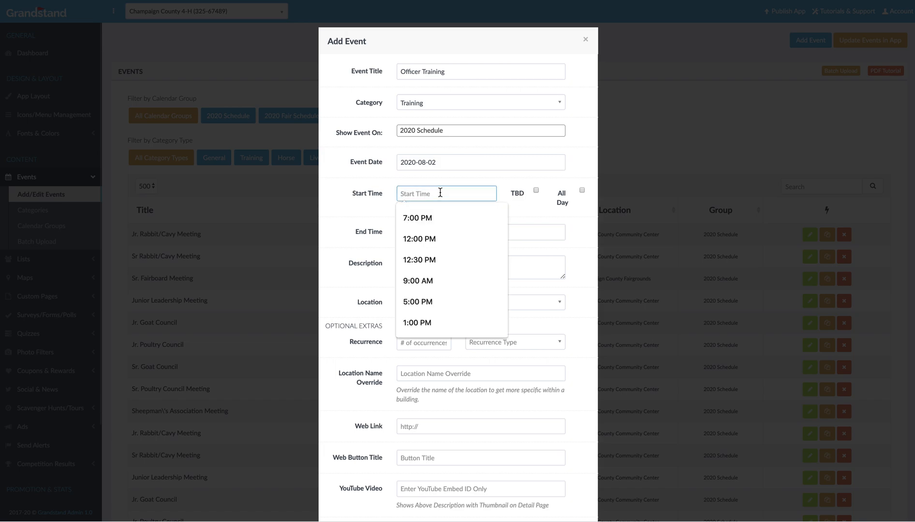
pyautogui.click(419, 302)
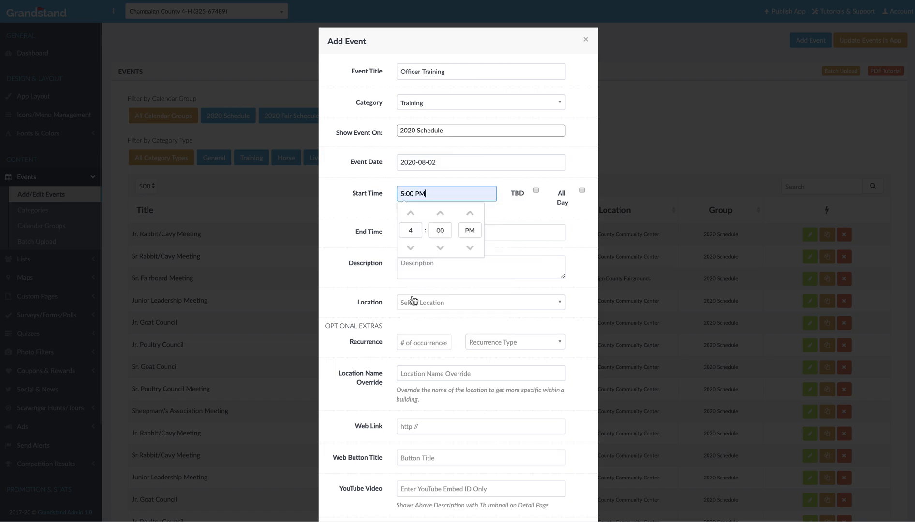
pyautogui.click(514, 214)
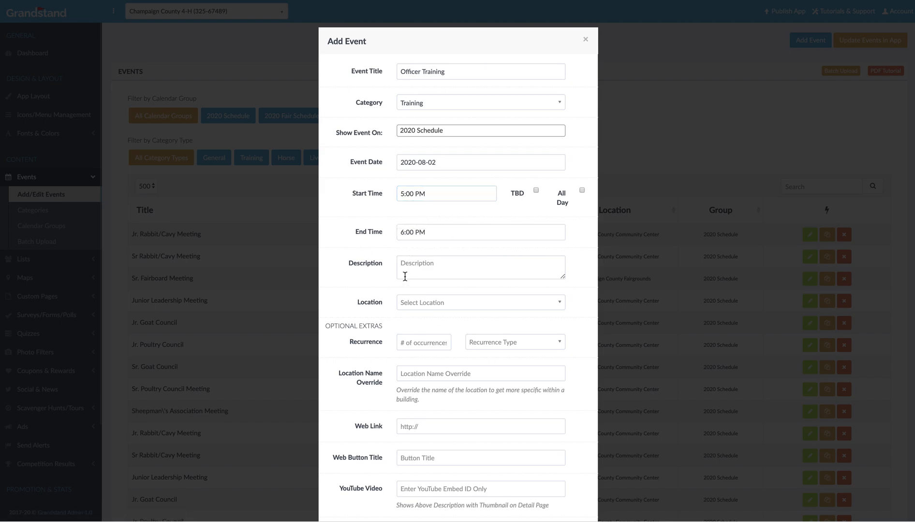
# - Describe the event as "Training for 2020-21 Officers" and set its location to Champaign County Community Center
pyautogui.click(436, 261)
pyautogui.write('Training for 2020 -21 Officers')
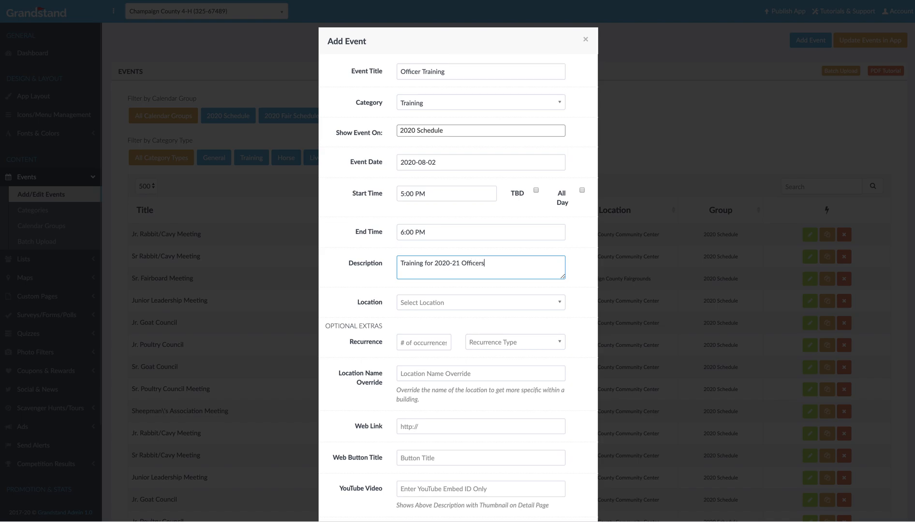
pyautogui.click(425, 305)
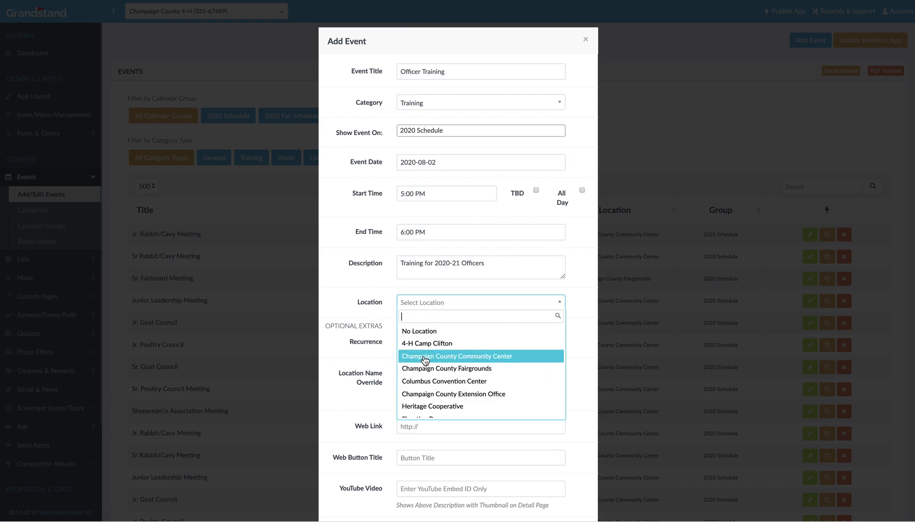
pyautogui.scroll(-1, 425, 358)
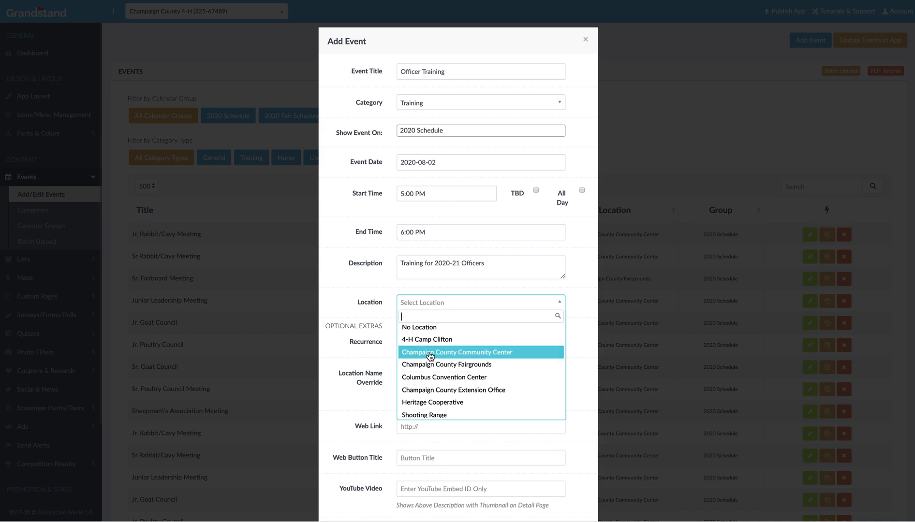
pyautogui.click(430, 356)
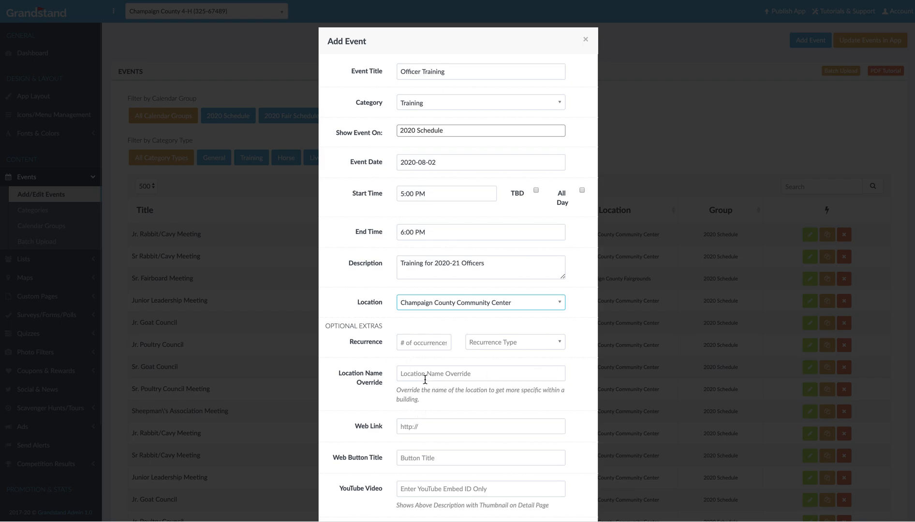
# - Examine the event's optional extras and look through the list entries it can be linked to, without selecting any
pyautogui.scroll(-1, 423, 386)
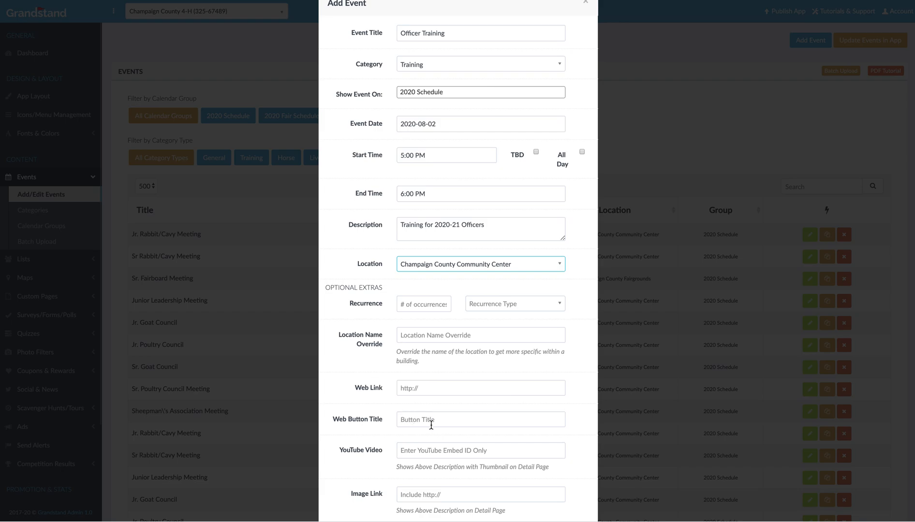
pyautogui.scroll(-2, 493, 403)
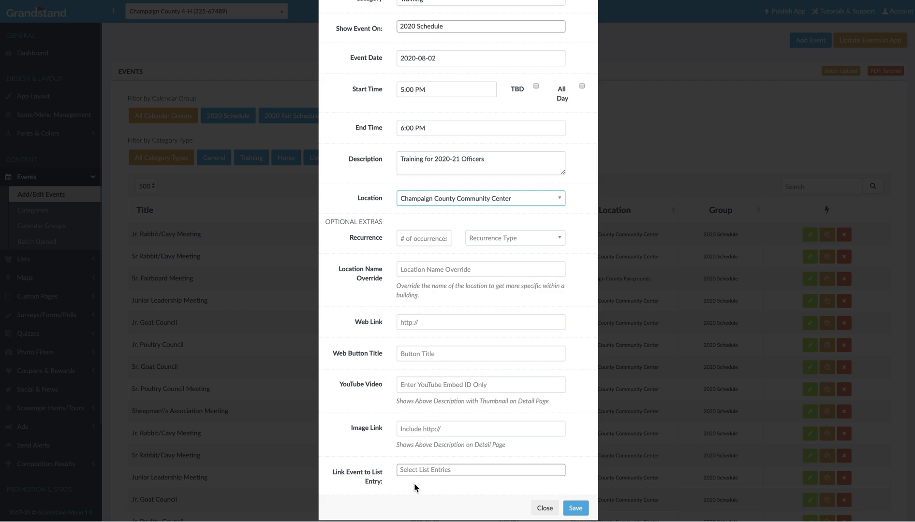
pyautogui.scroll(-1, 428, 488)
pyautogui.click(415, 444)
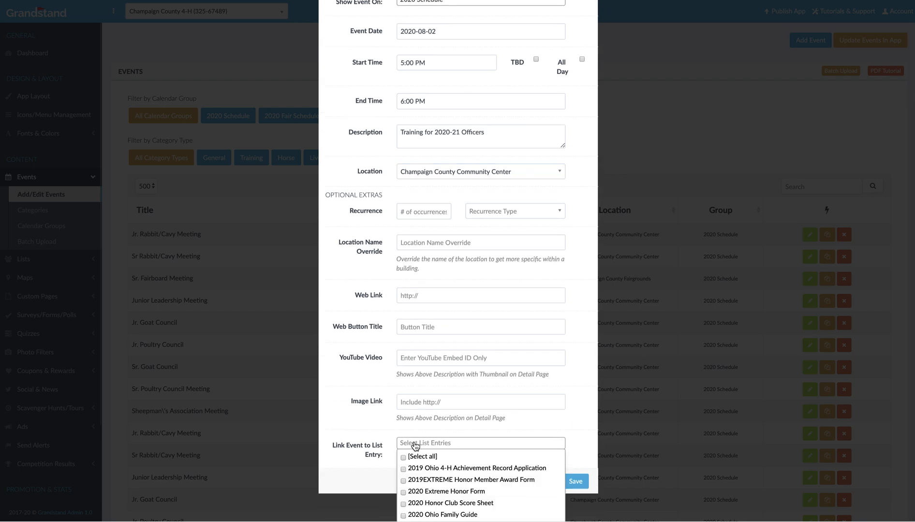
pyautogui.scroll(-5, 490, 494)
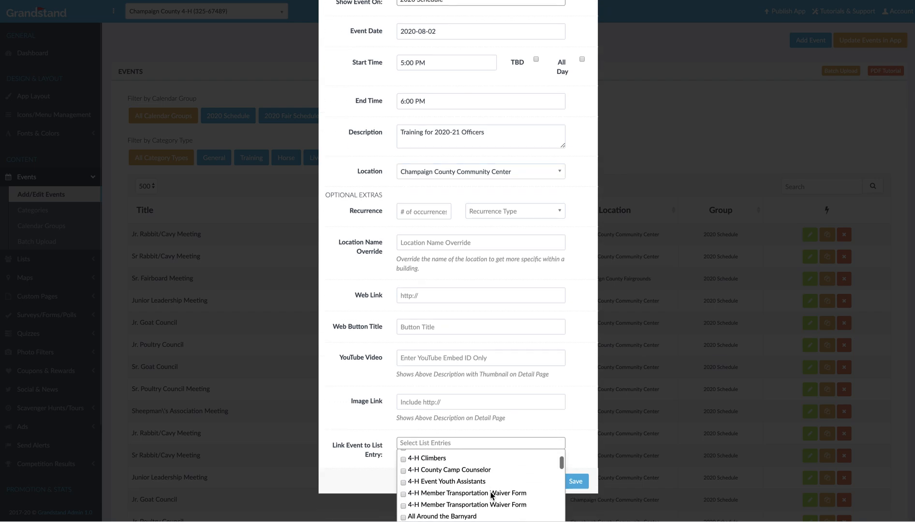
pyautogui.scroll(3, 490, 494)
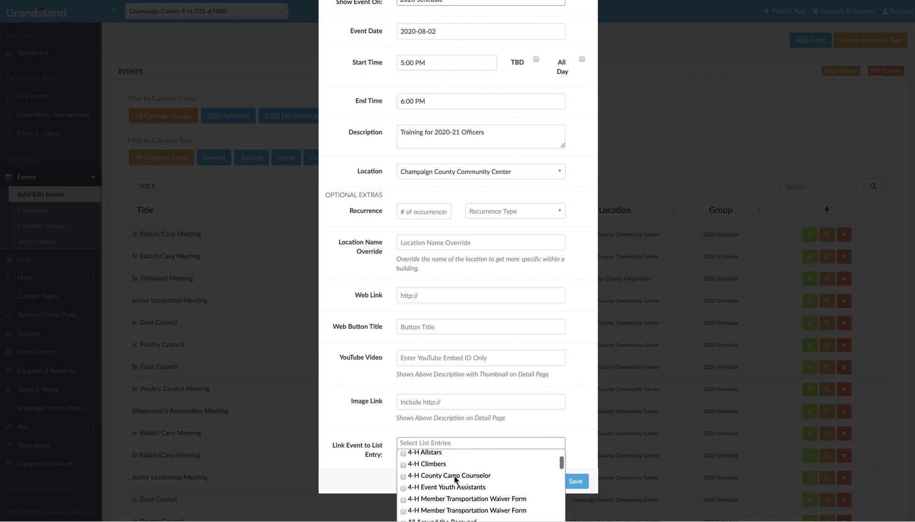
pyautogui.scroll(-3, 490, 474)
pyautogui.scroll(-4, 489, 476)
pyautogui.scroll(5, 489, 475)
pyautogui.click(458, 447)
pyautogui.click(460, 443)
pyautogui.scroll(-3, 479, 481)
pyautogui.scroll(5, 481, 483)
pyautogui.scroll(-3, 466, 487)
pyautogui.scroll(-10, 487, 495)
pyautogui.scroll(-12, 487, 498)
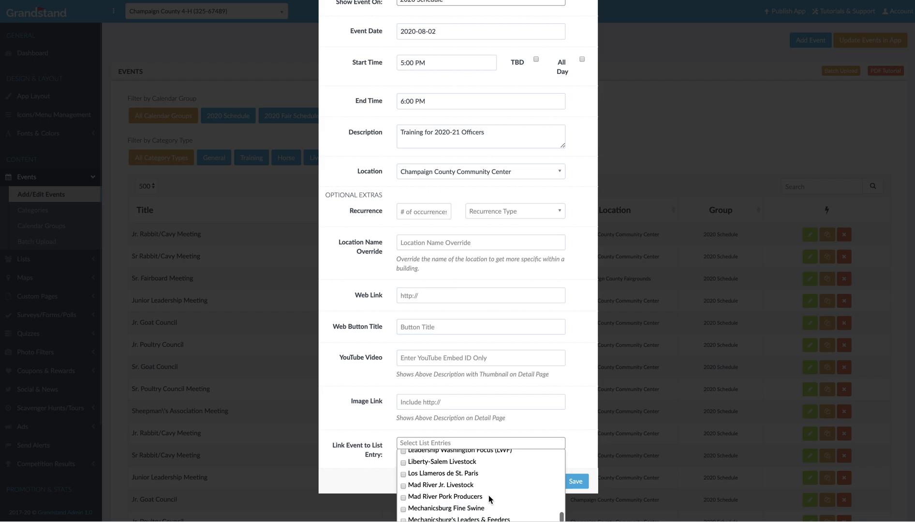
pyautogui.scroll(3, 488, 495)
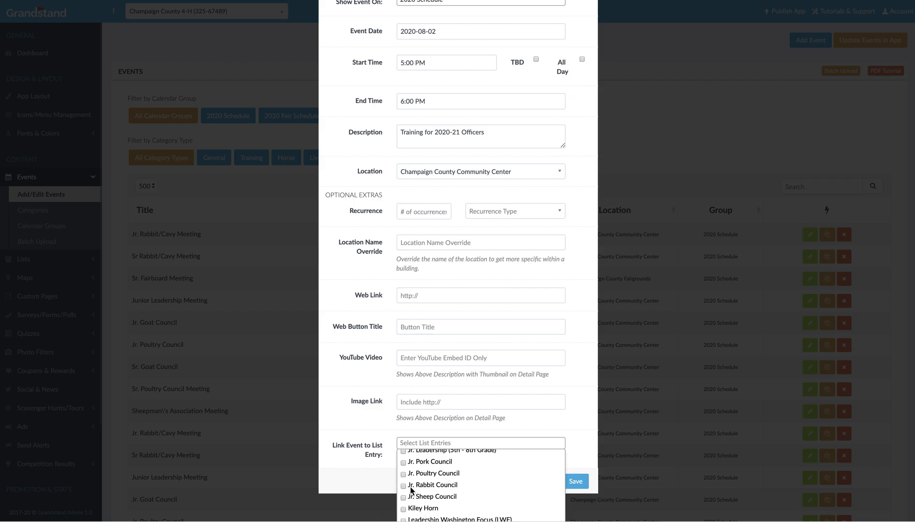
pyautogui.click(569, 418)
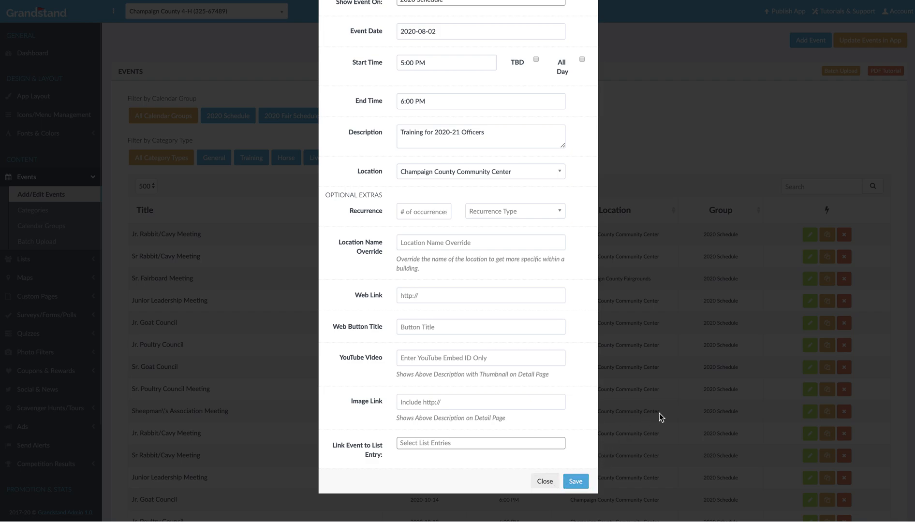
# - Save the Officer Training event and update the events in the app
pyautogui.click(583, 478)
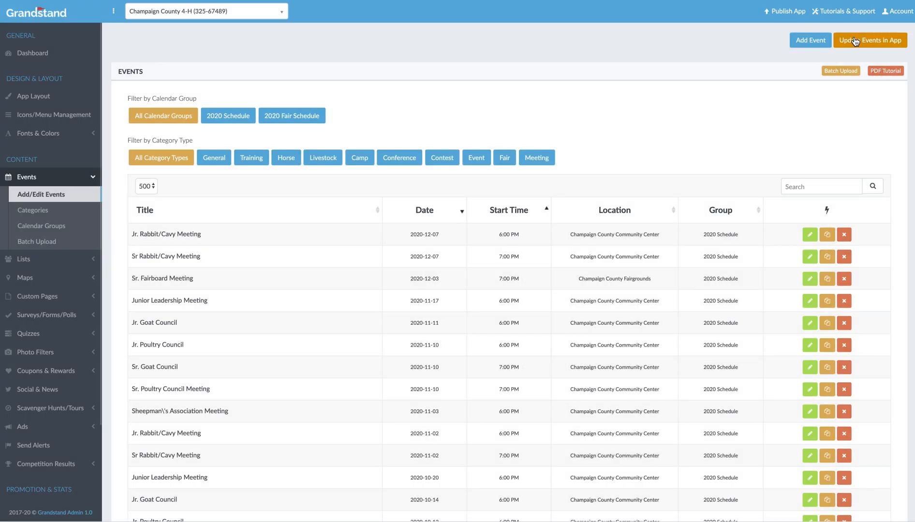
pyautogui.click(878, 41)
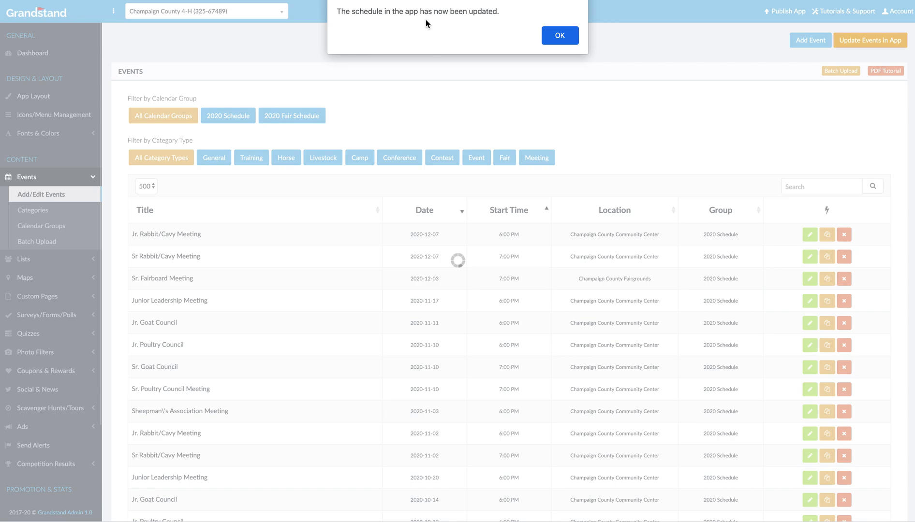
pyautogui.click(559, 36)
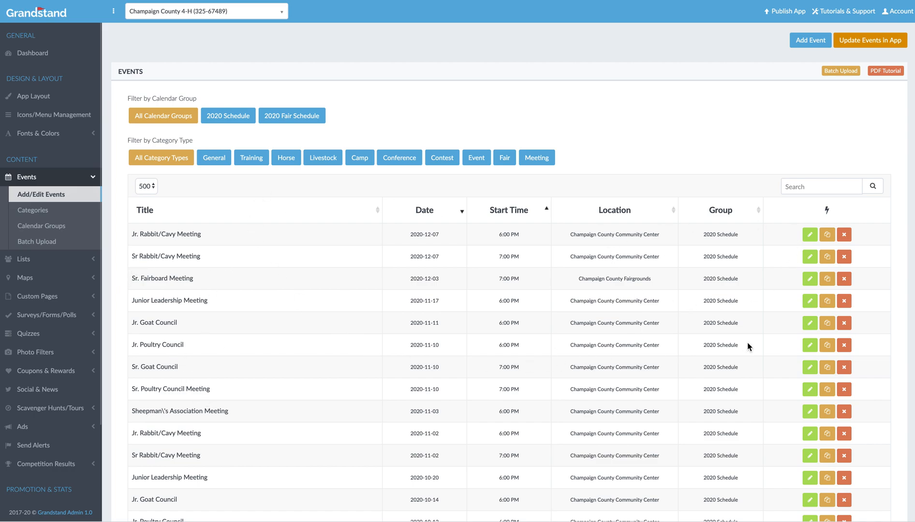
# - Open the Jr. Rabbit/Cavy Meeting of 2020-12-07 for editing, review its fields and close it without changes
pyautogui.click(810, 235)
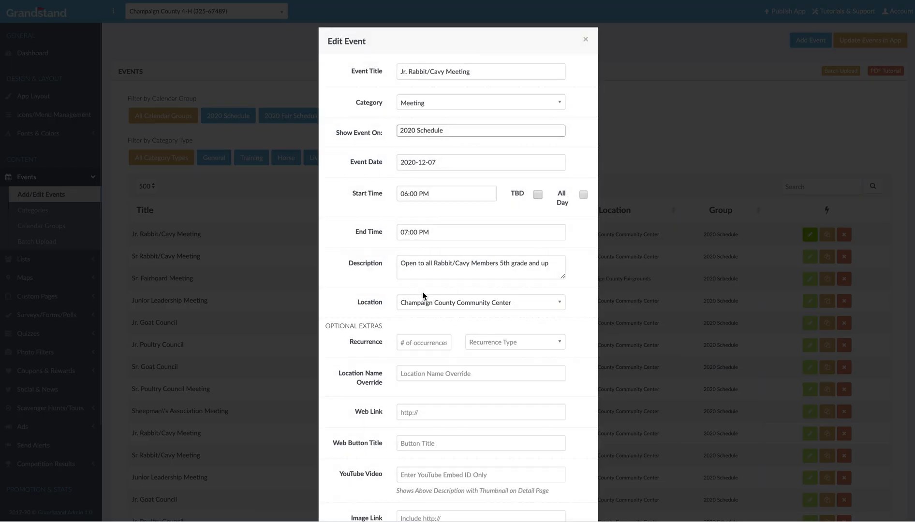
pyautogui.scroll(-3, 422, 291)
pyautogui.click(734, 424)
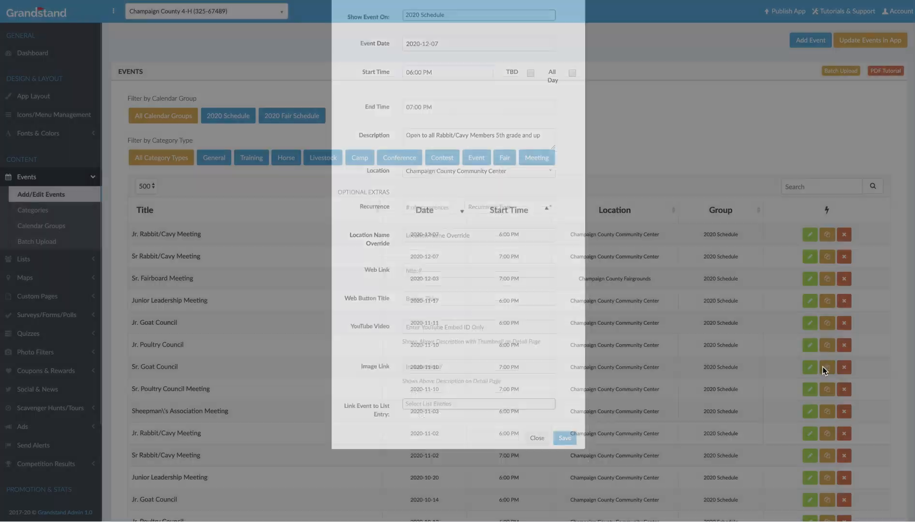
# - Search the events list for "goat council"
pyautogui.click(819, 185)
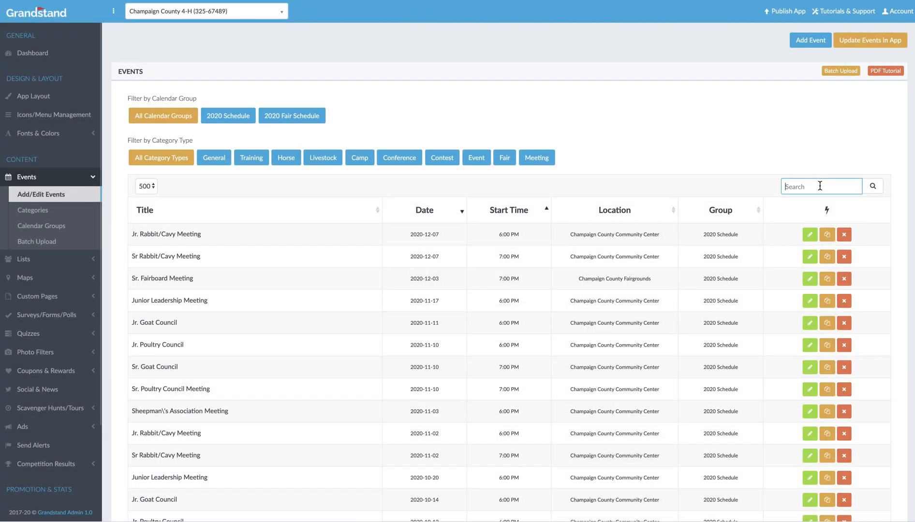
pyautogui.write('goat council')
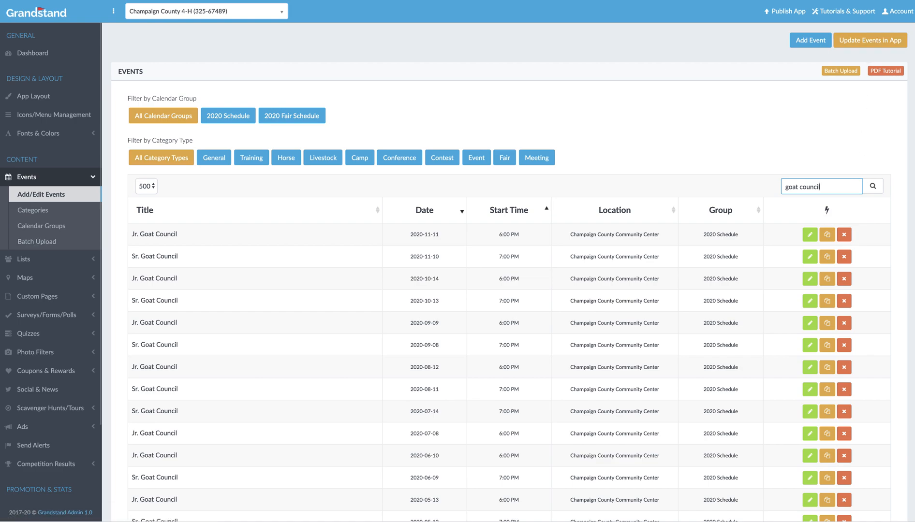
pyautogui.click(196, 82)
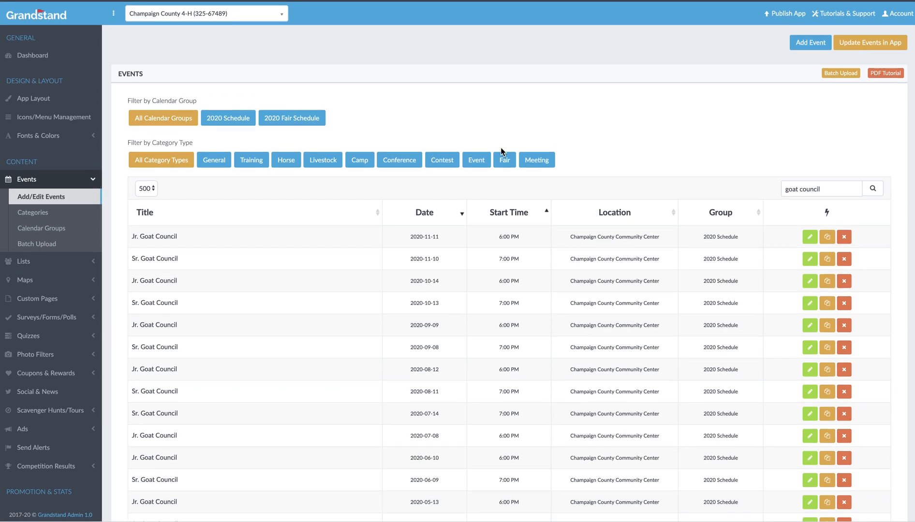